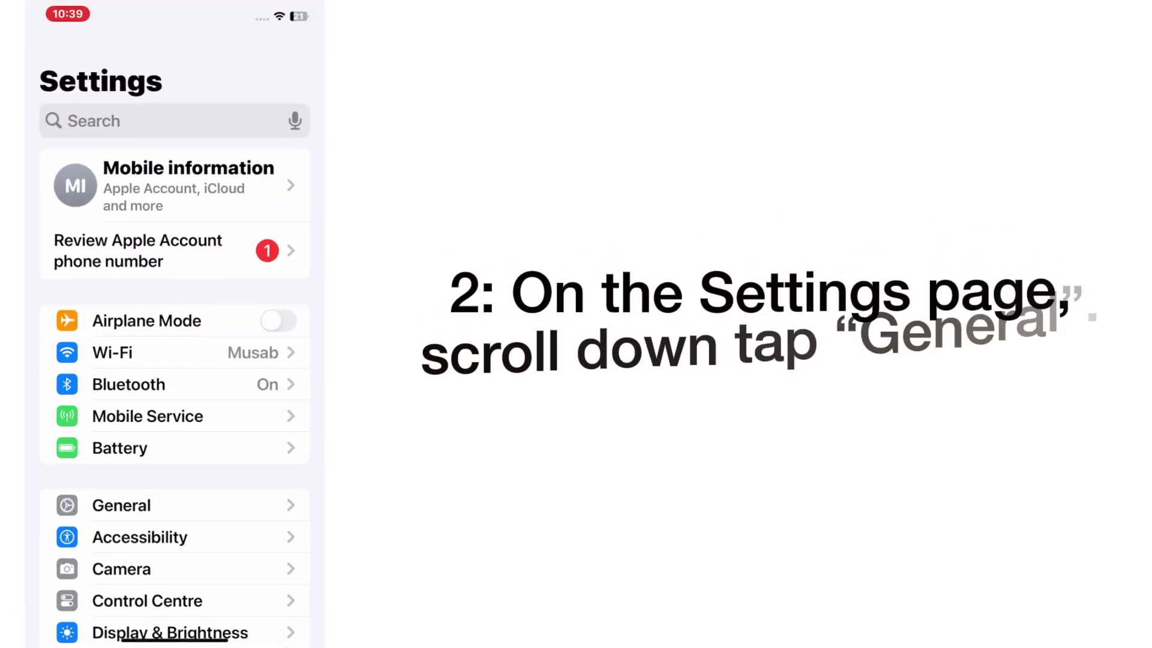
scroll(175, 360, down, 5)
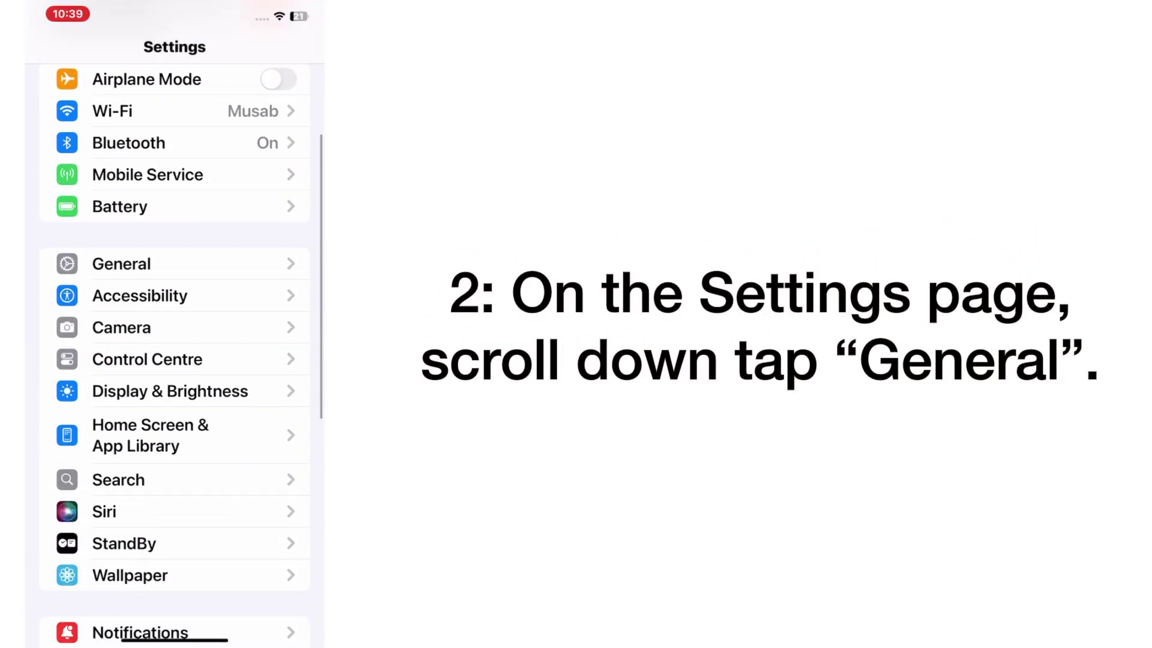
Step: Open the General page of Settings to reach VPN & Device Management
click(122, 264)
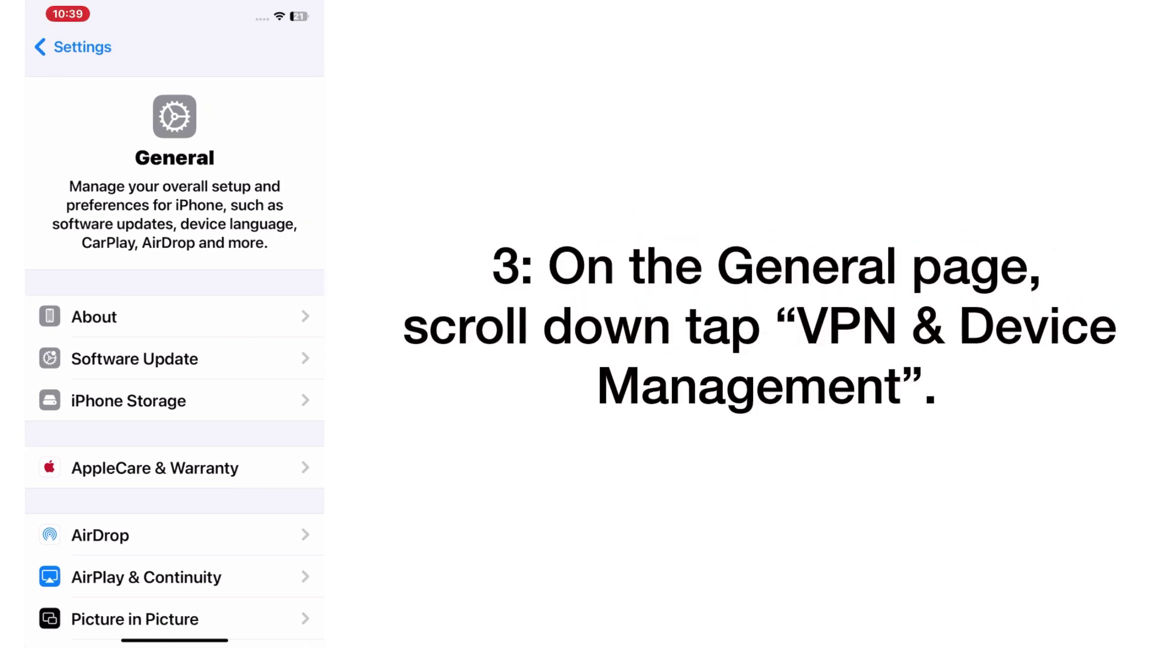
scroll(175, 360, down, 5)
scroll(175, 360, down, 5)
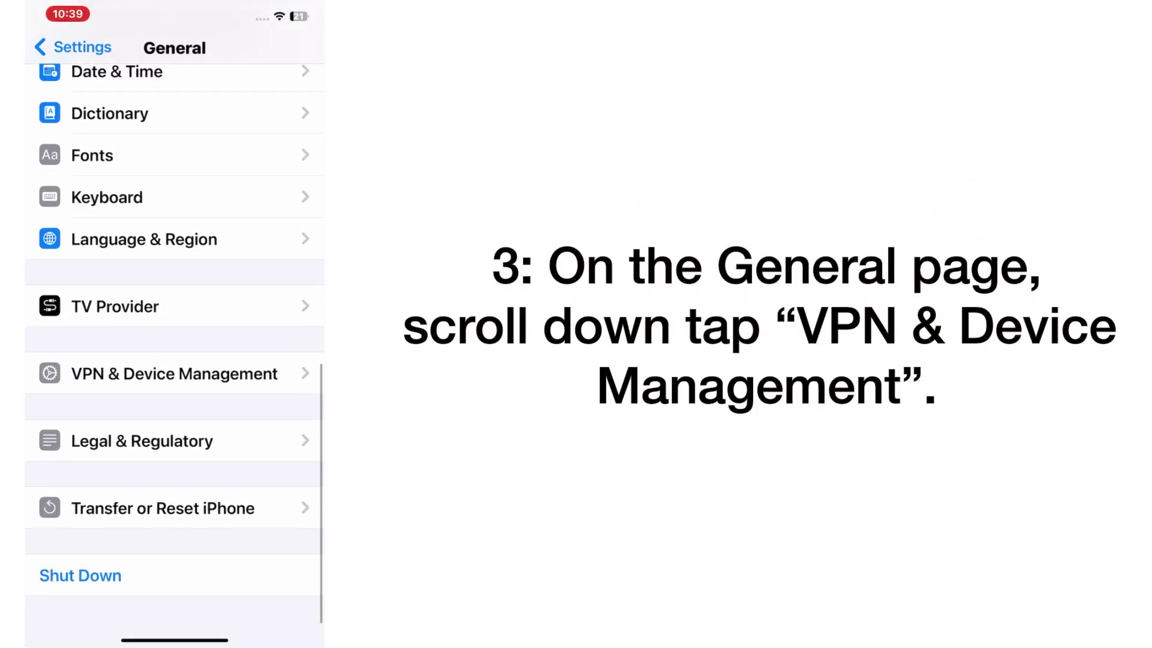